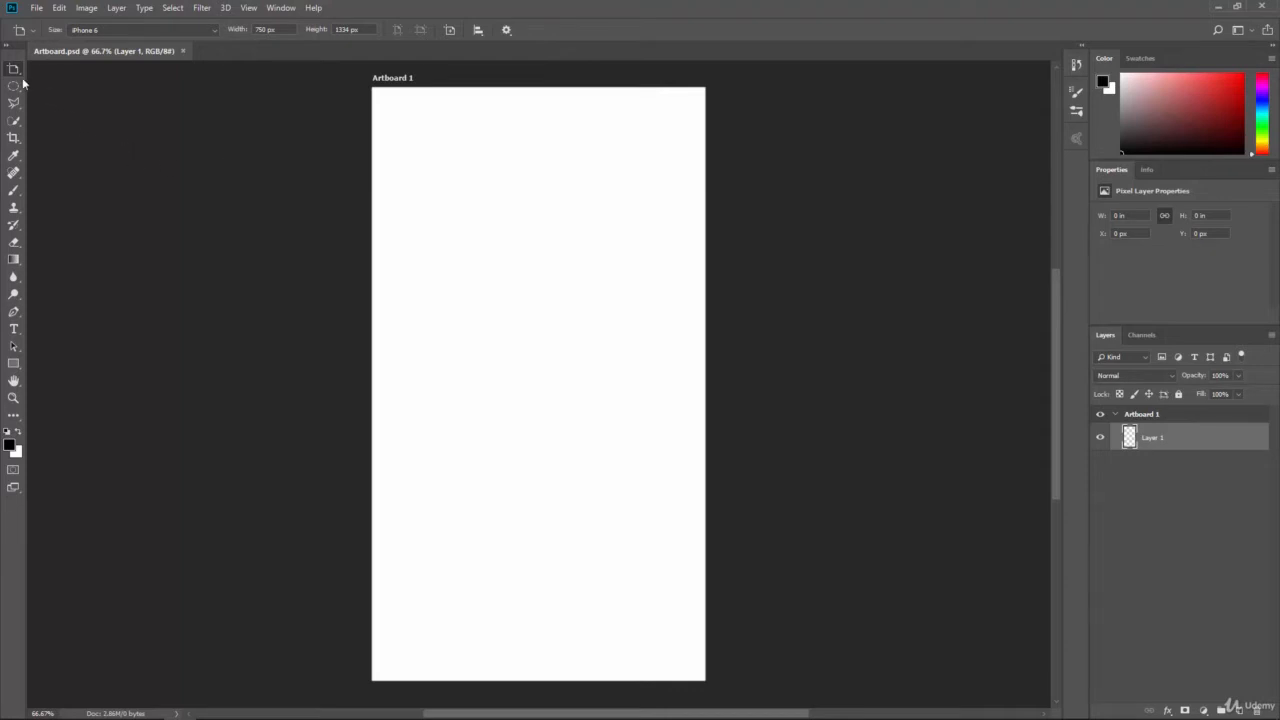
Draw a square custom artboard about 550 px wide in the empty space left of Artboard 1.
drag(53, 95, 305, 284)
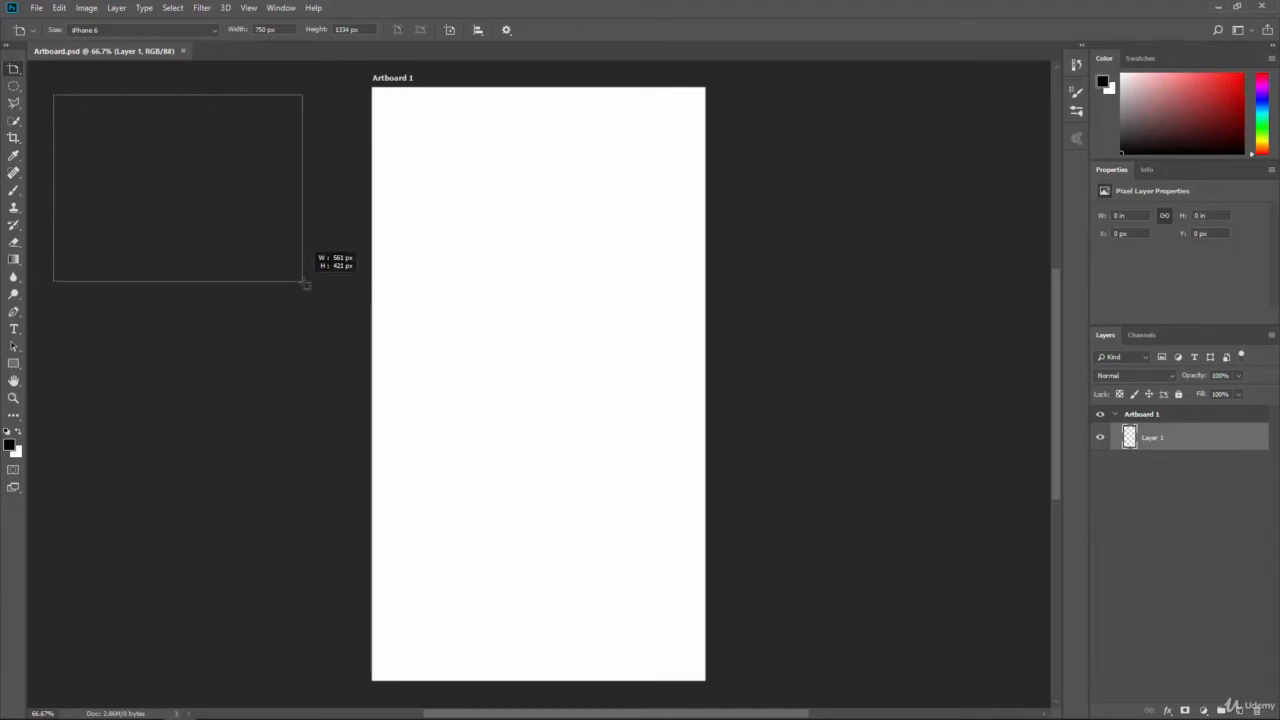
drag(305, 284, 300, 422)
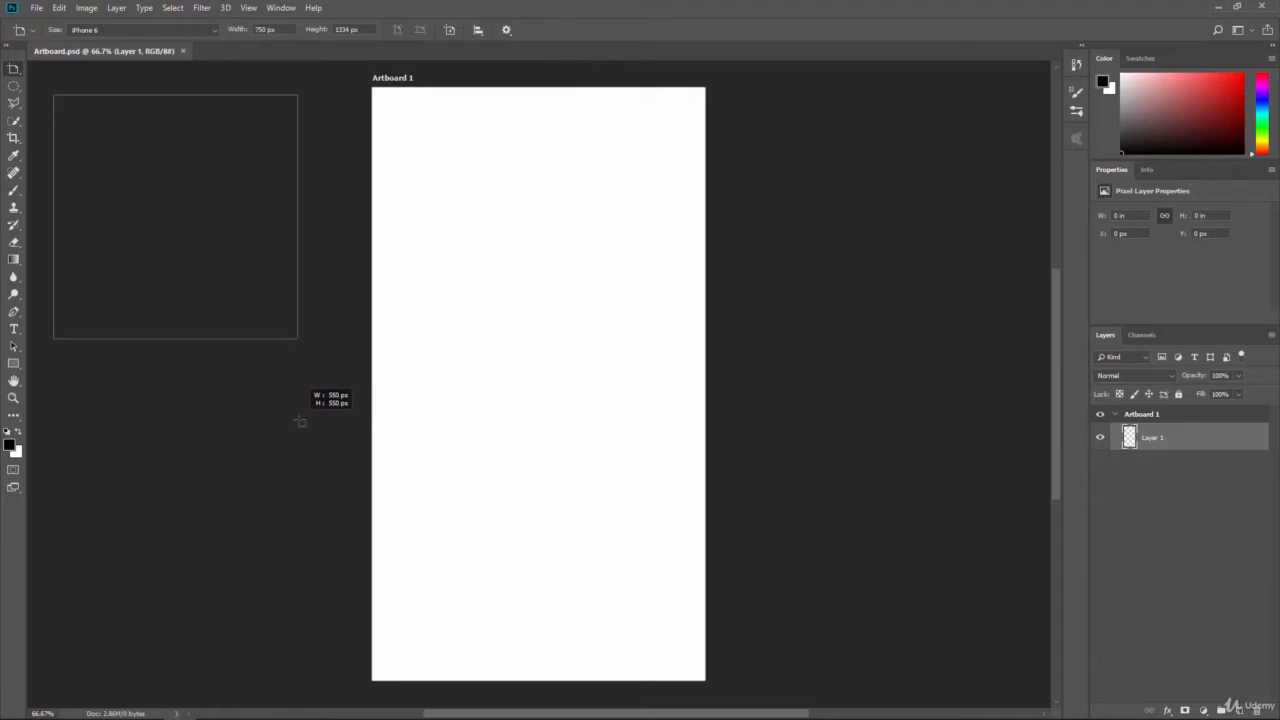
drag(300, 421, 300, 421)
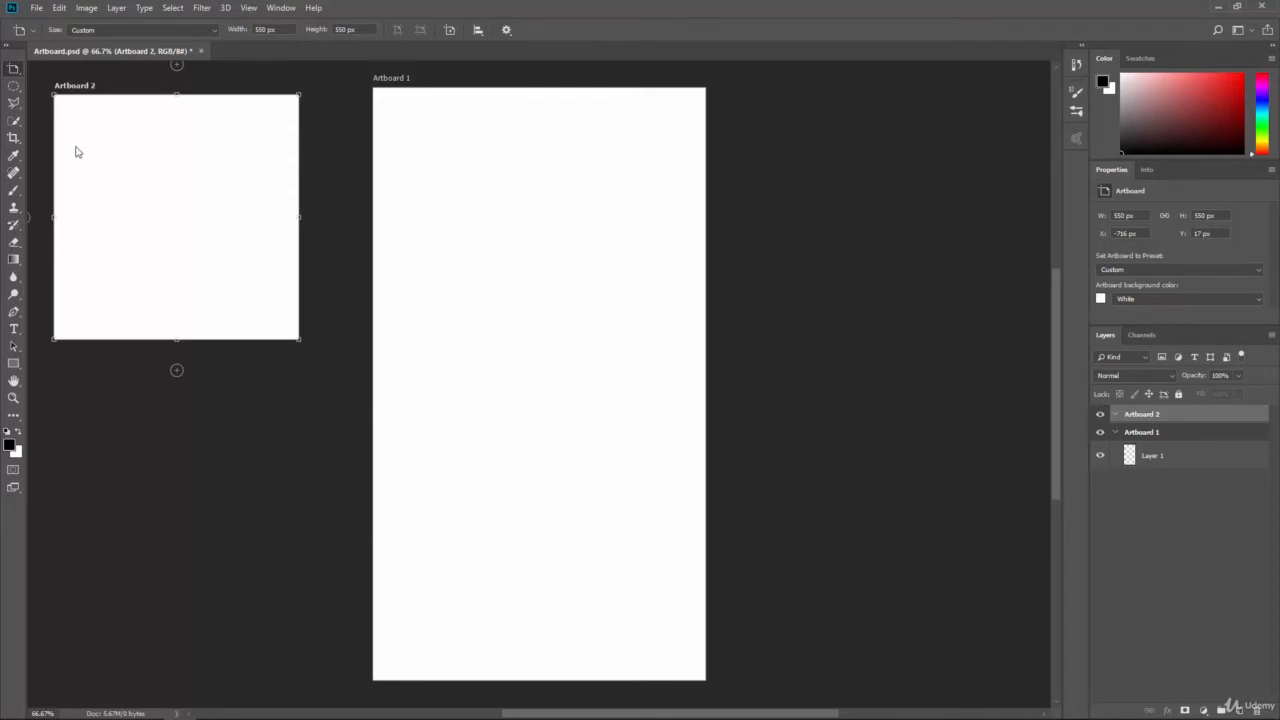
Add another artboard of the same size directly to the right of Artboard 1.
click(1145, 458)
key(v)
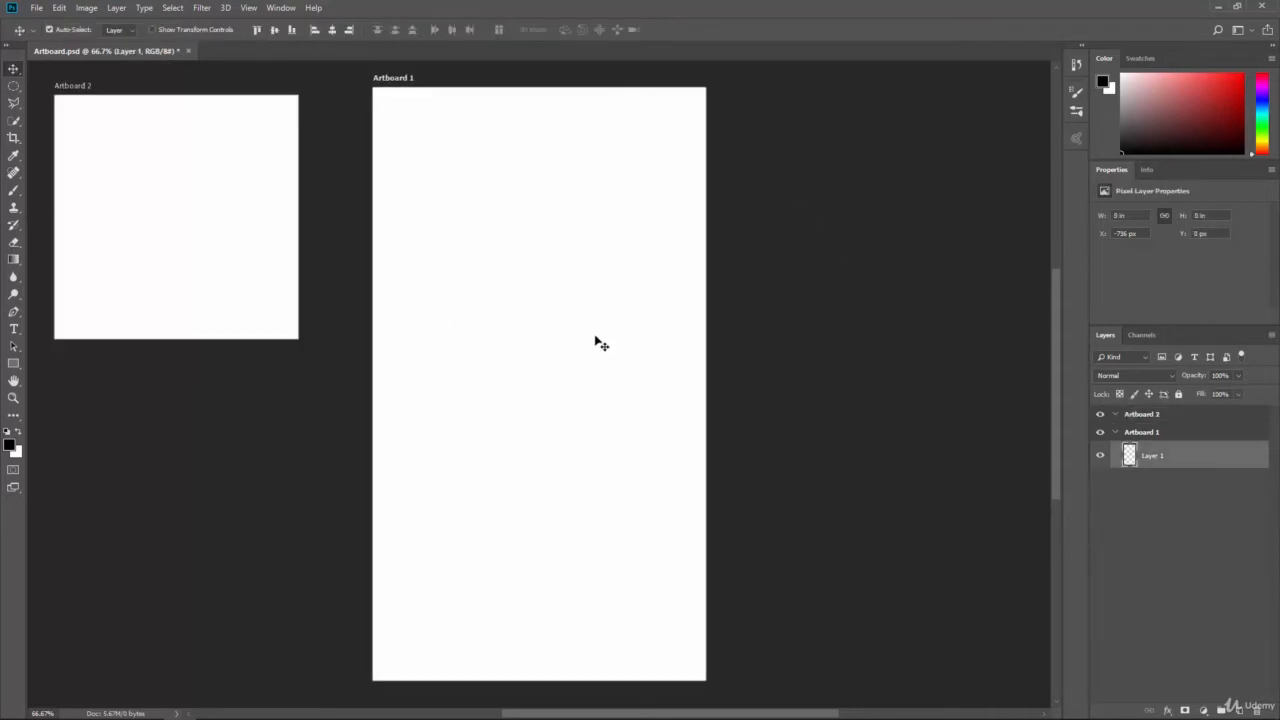
click(16, 68)
click(60, 82)
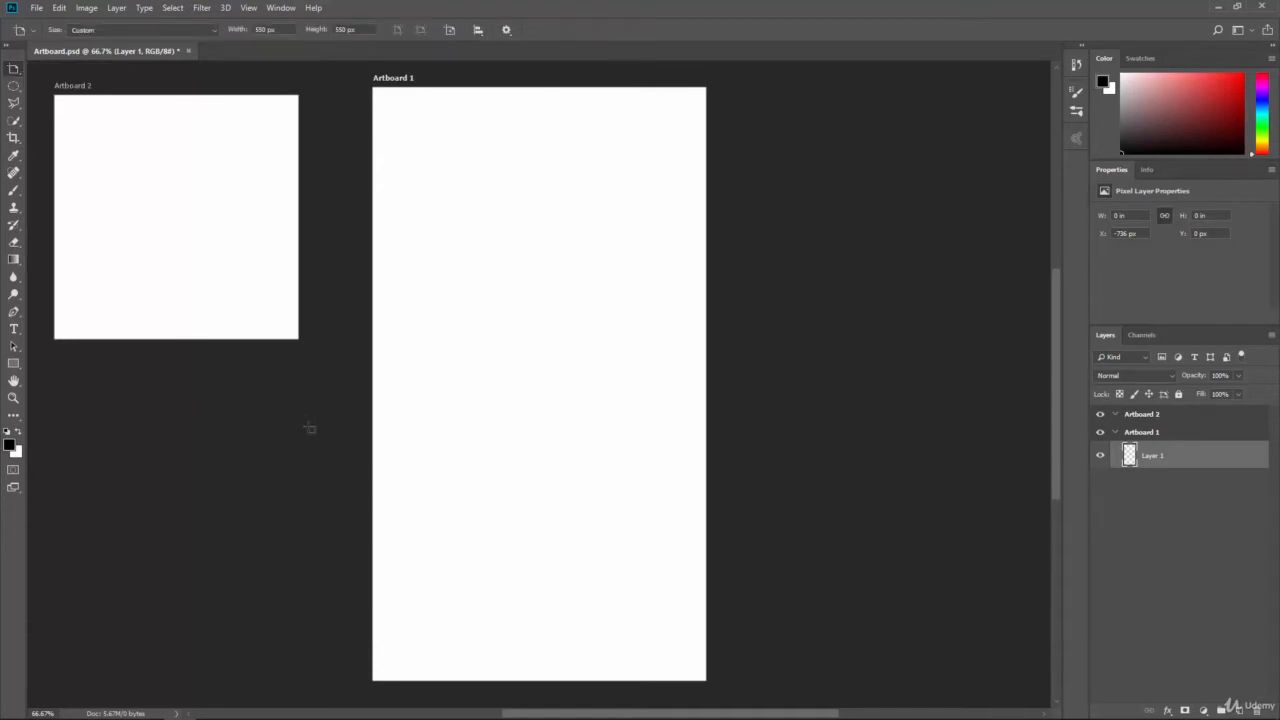
click(1143, 434)
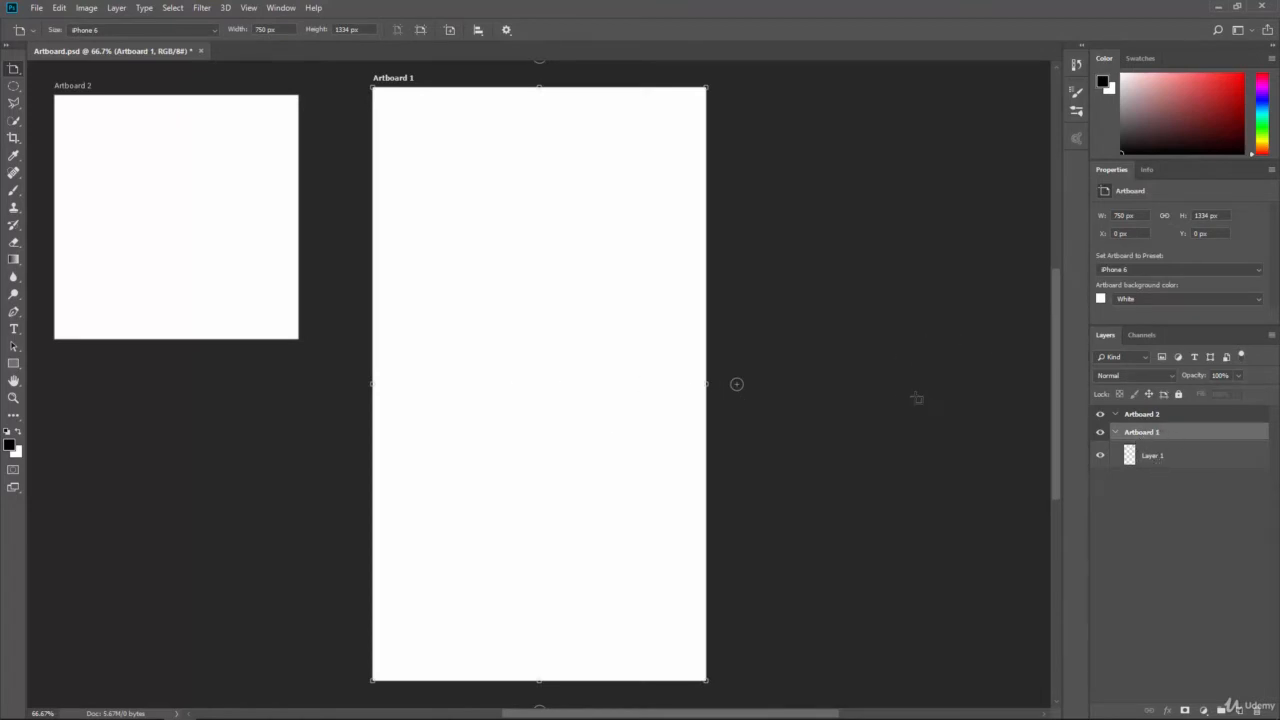
key(ctrl+minus)
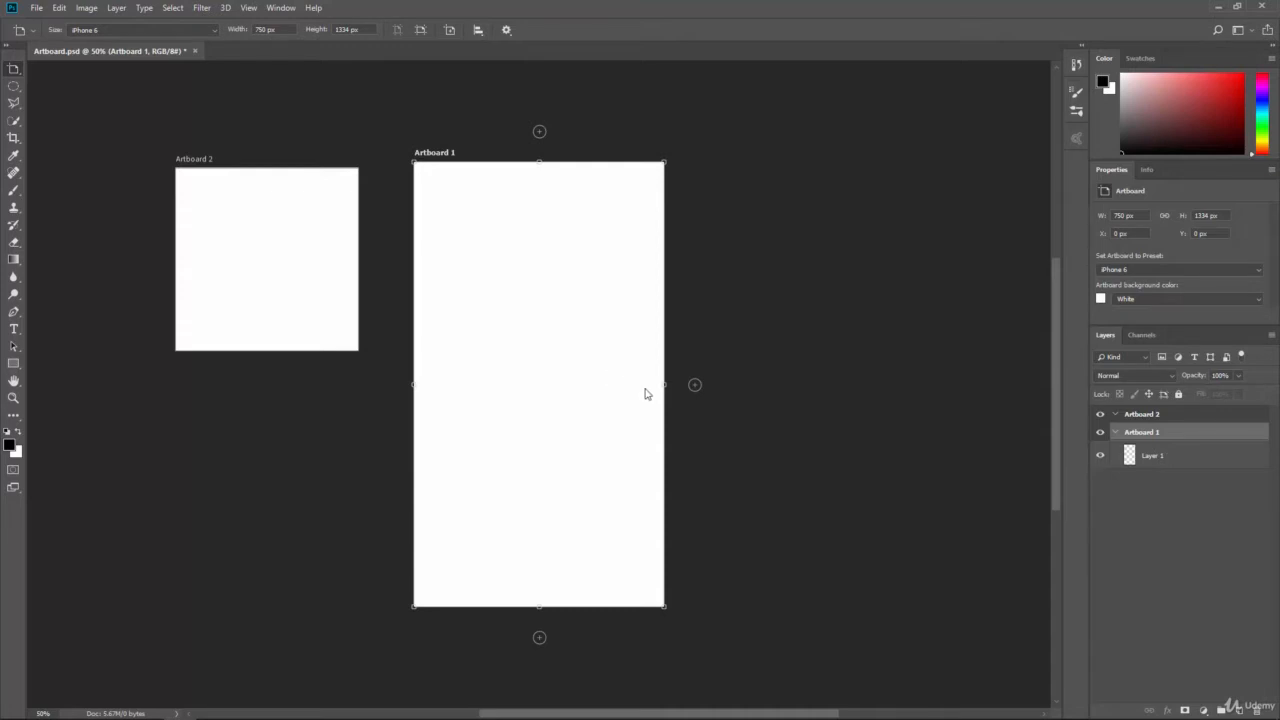
click(696, 386)
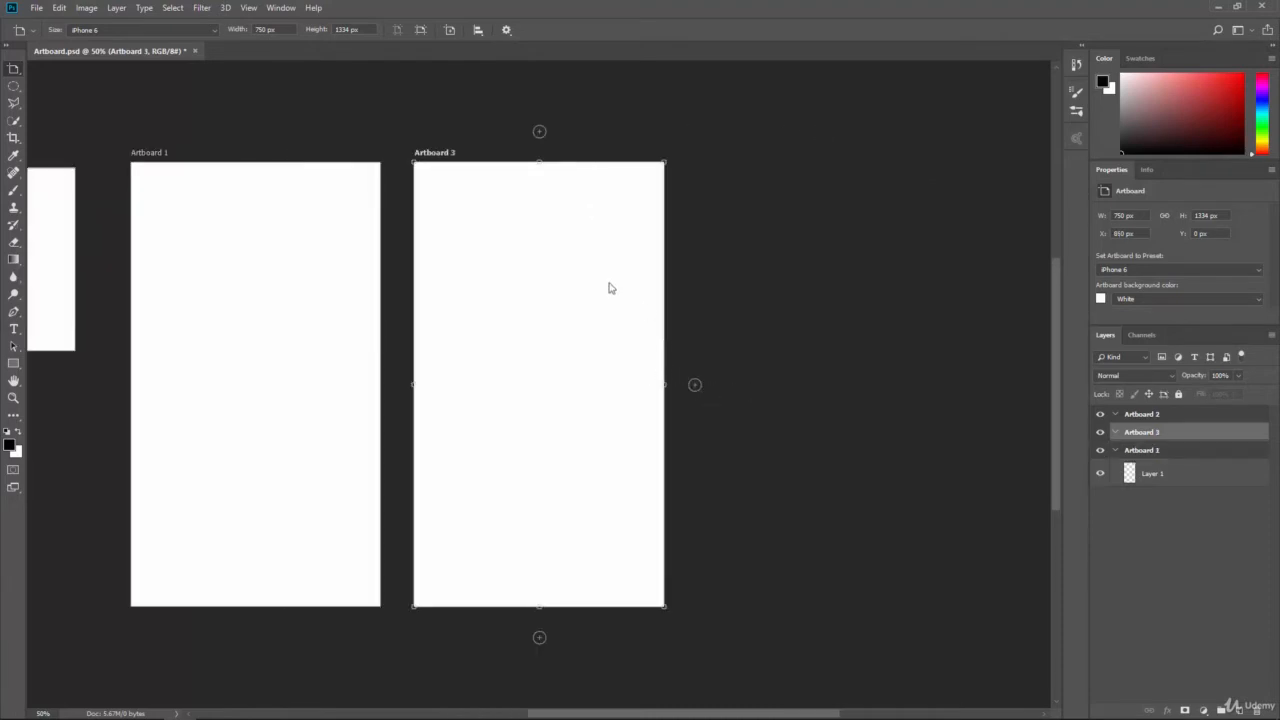
drag(630, 716, 570, 715)
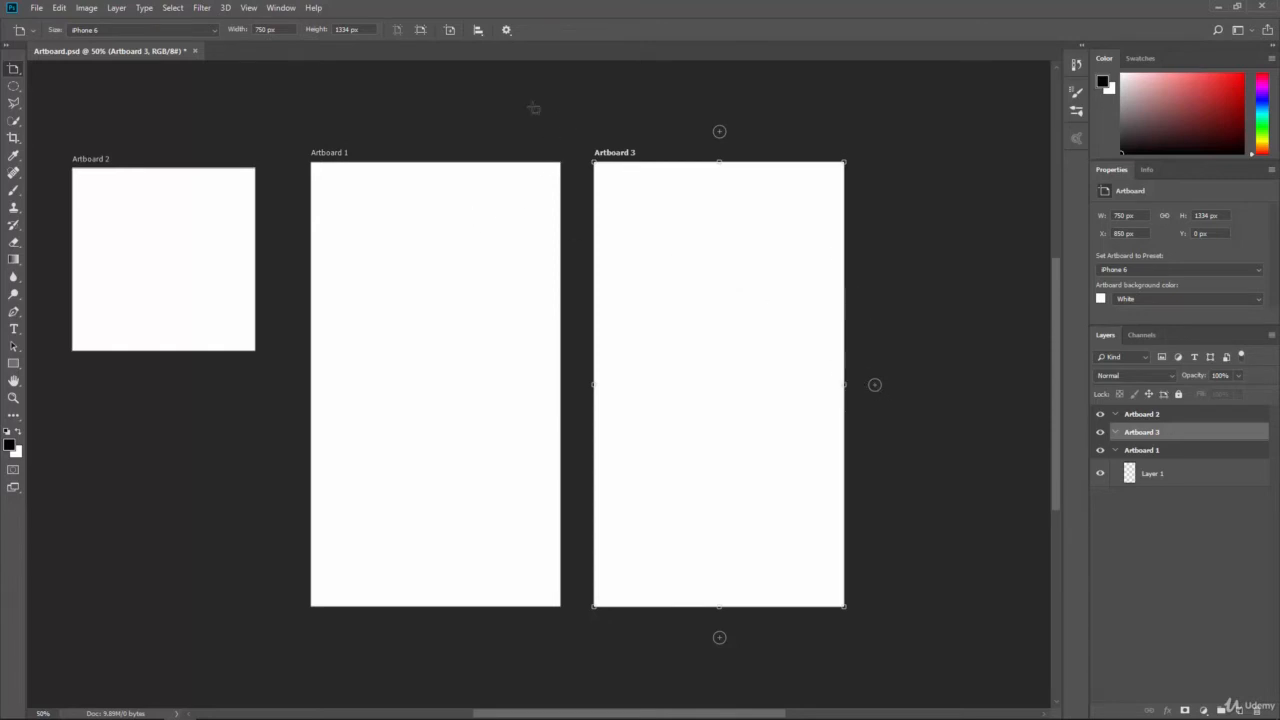
Try the iPad Mini size preset on Artboard 3 and settle on Apple Watch 38mm.
click(31, 33)
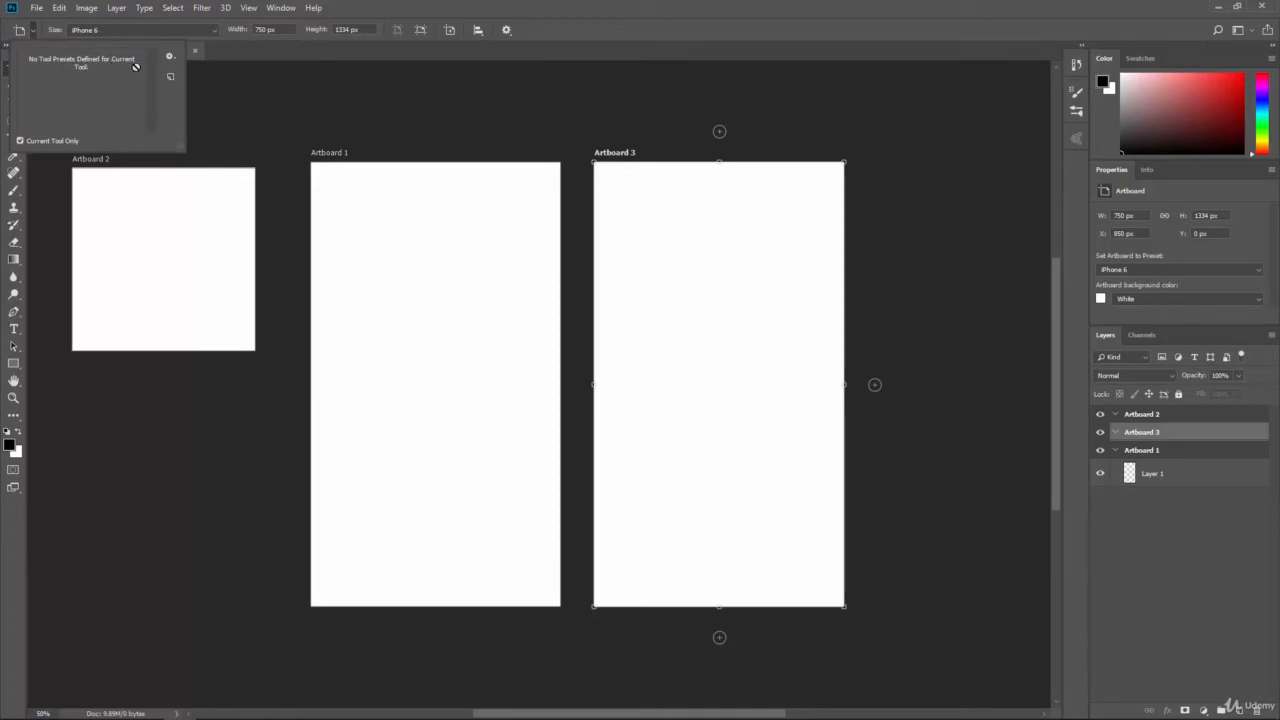
click(39, 35)
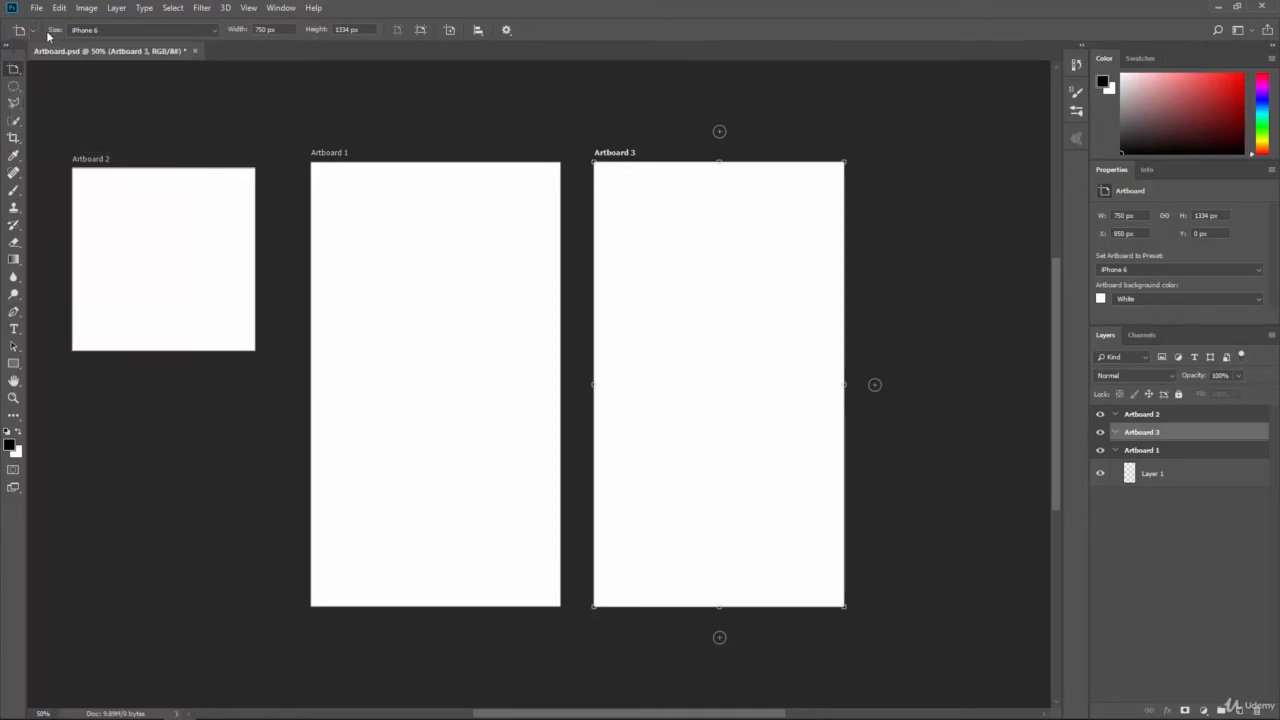
click(122, 35)
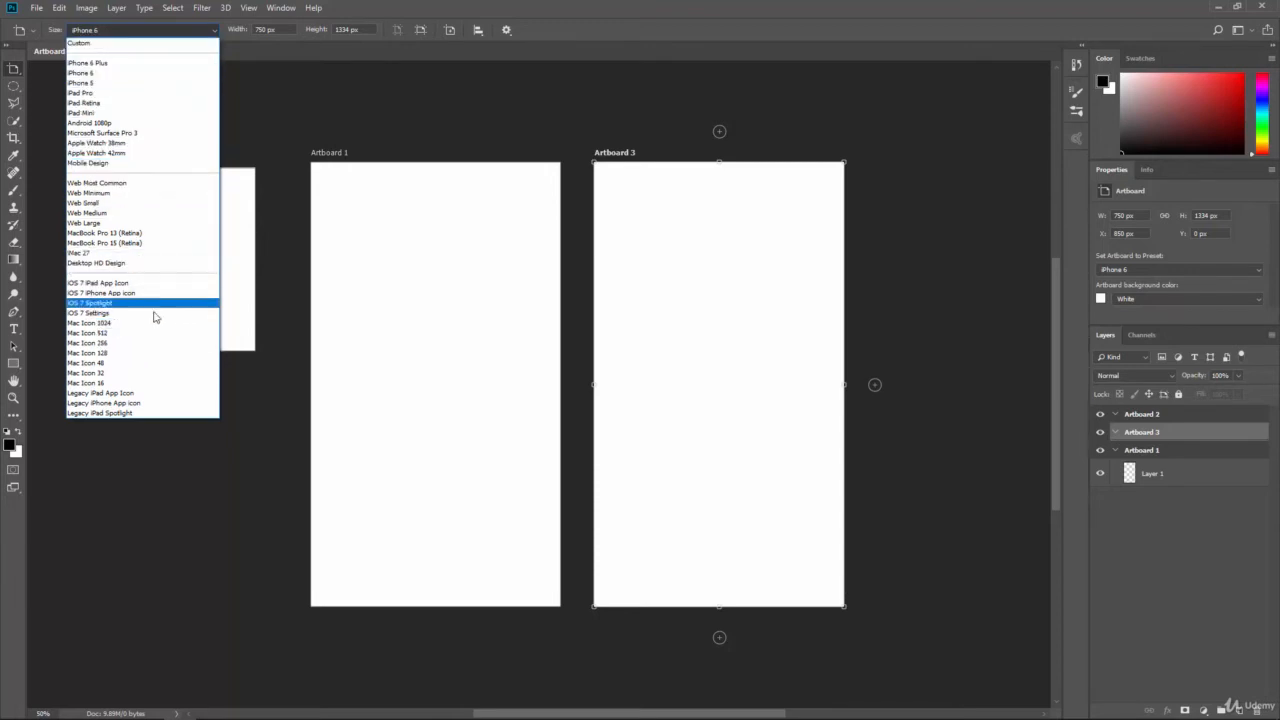
click(101, 113)
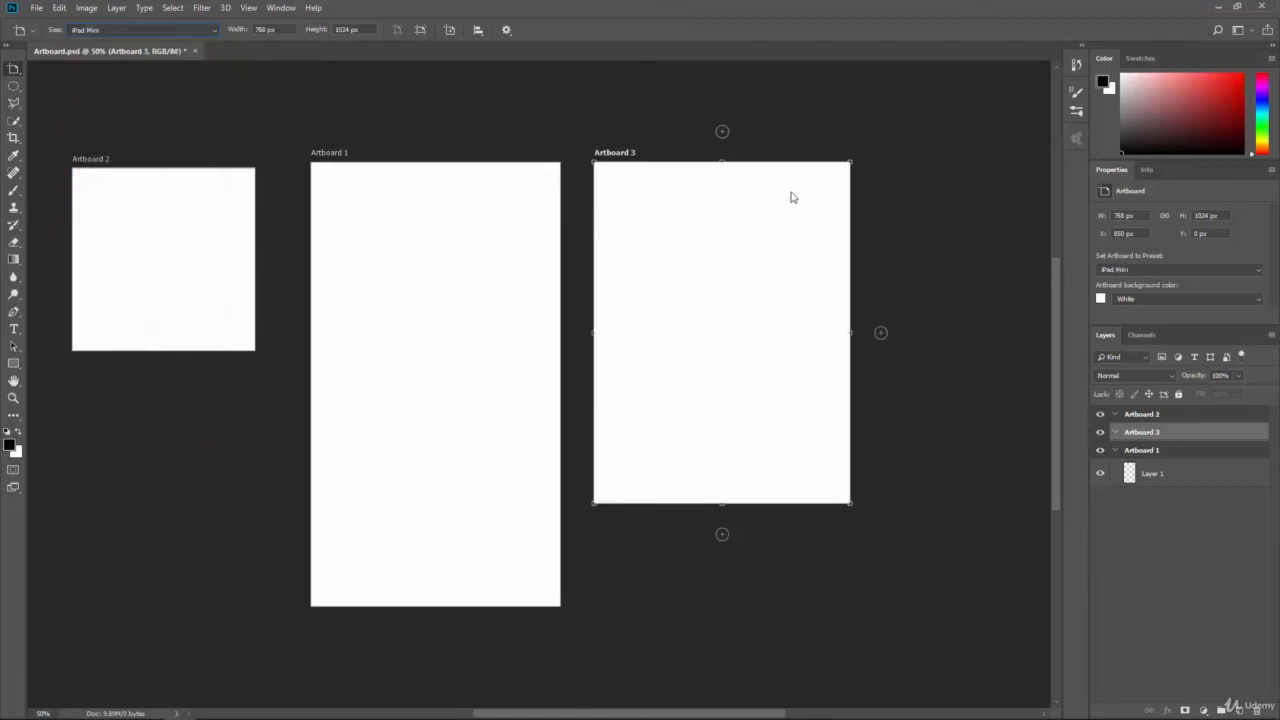
click(110, 29)
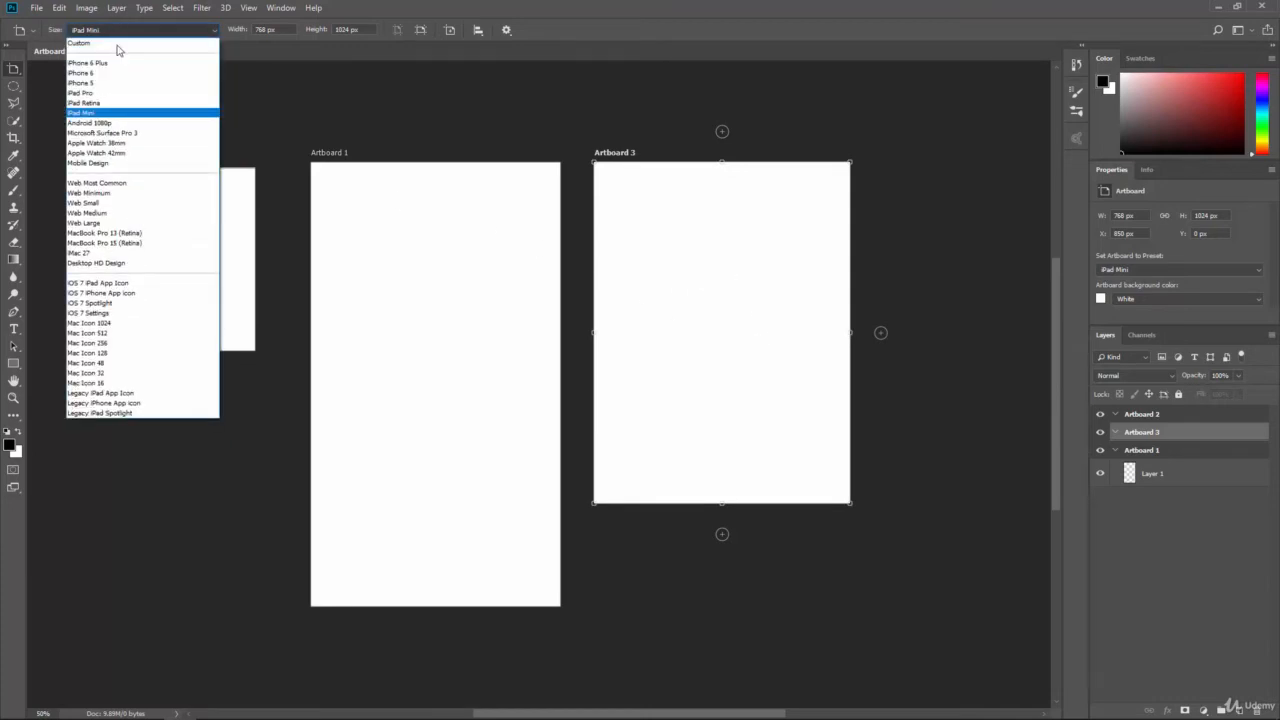
click(113, 143)
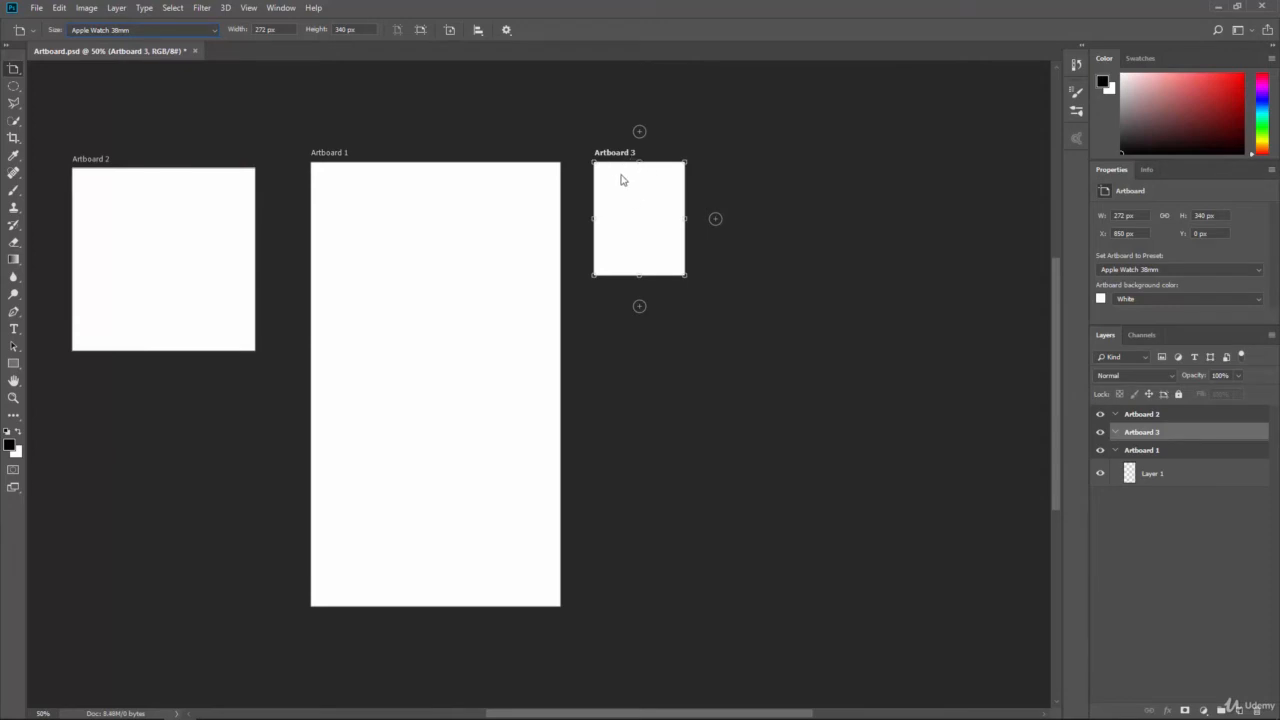
Add a further artboard to the right of Artboard 3 and give it the iPad Mini size preset.
click(715, 219)
click(149, 34)
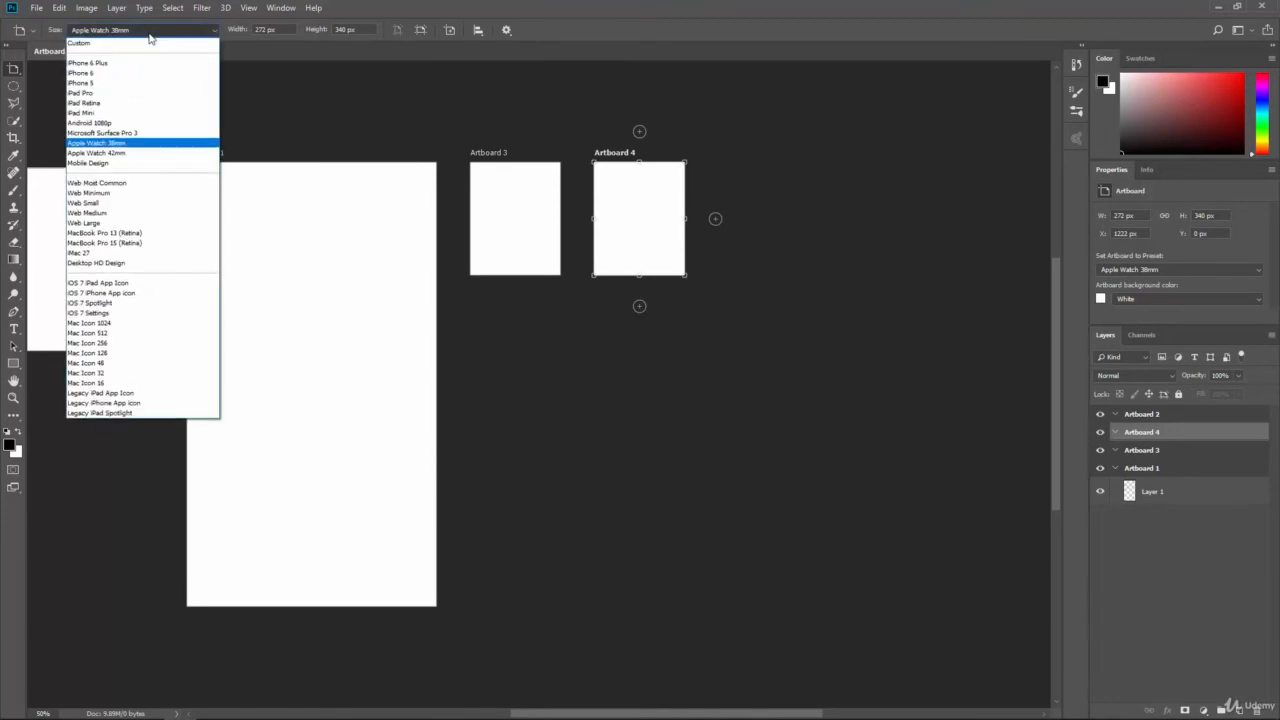
click(115, 113)
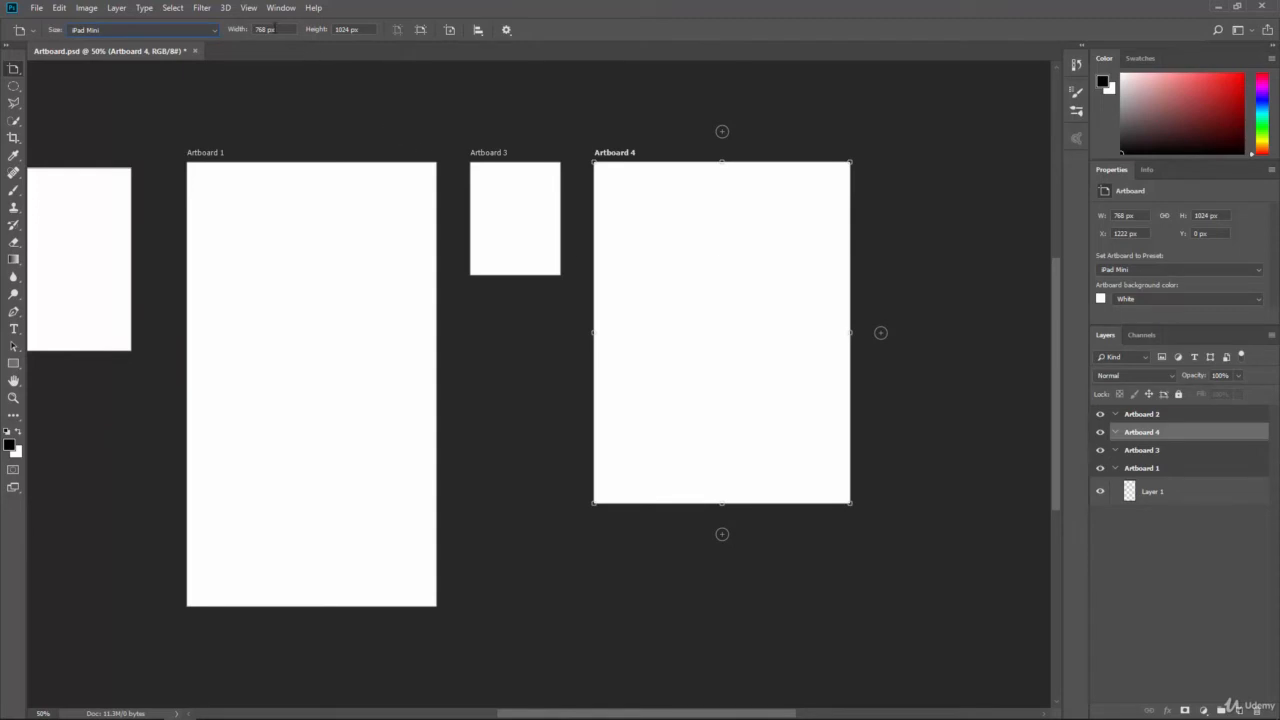
Set Artboard 4 to a custom size of 1000 px wide by 1000 px high.
click(290, 29)
text(1000)
key(Tab)
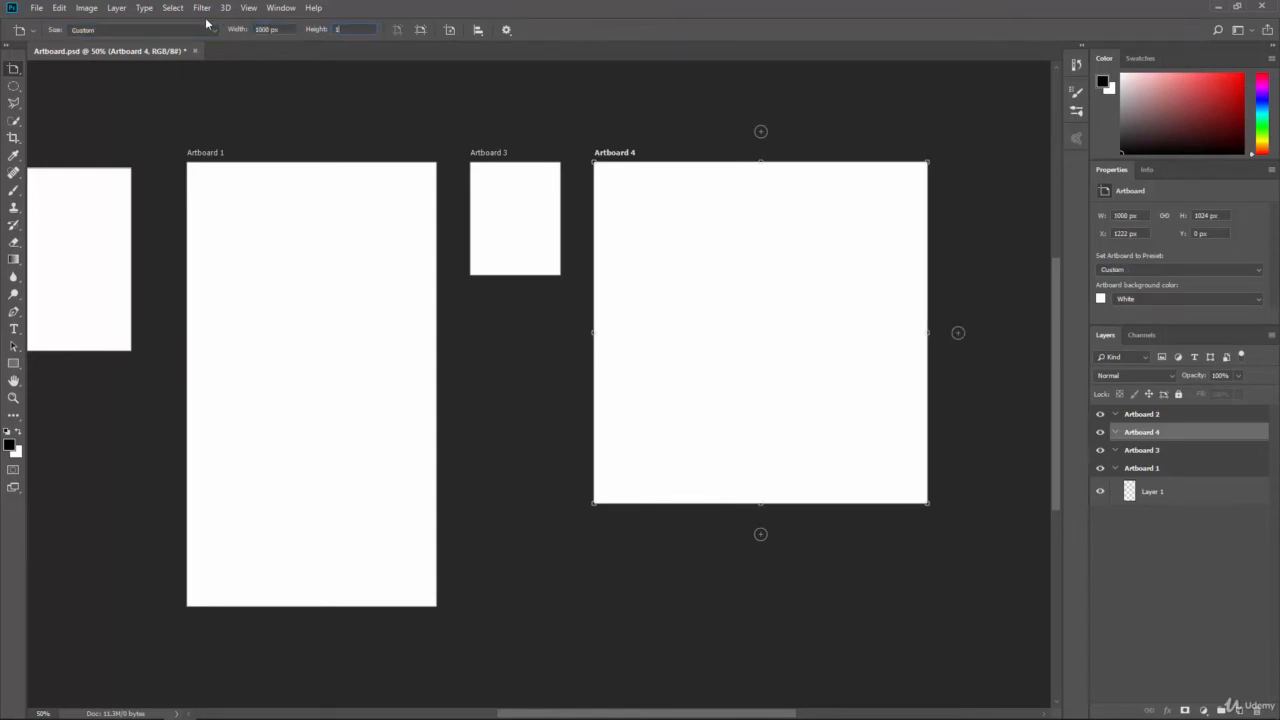
text(1000)
key(Tab)
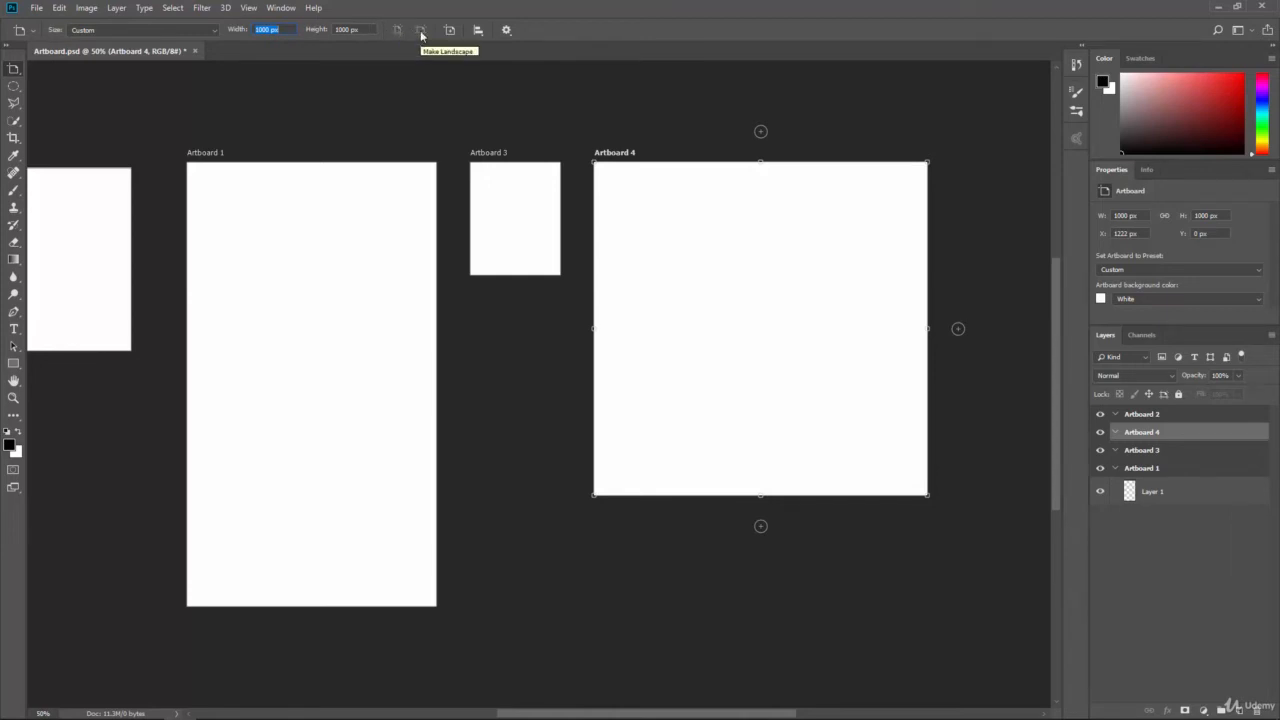
Switch Artboard 1 to landscape orientation and return it to portrait.
click(1142, 468)
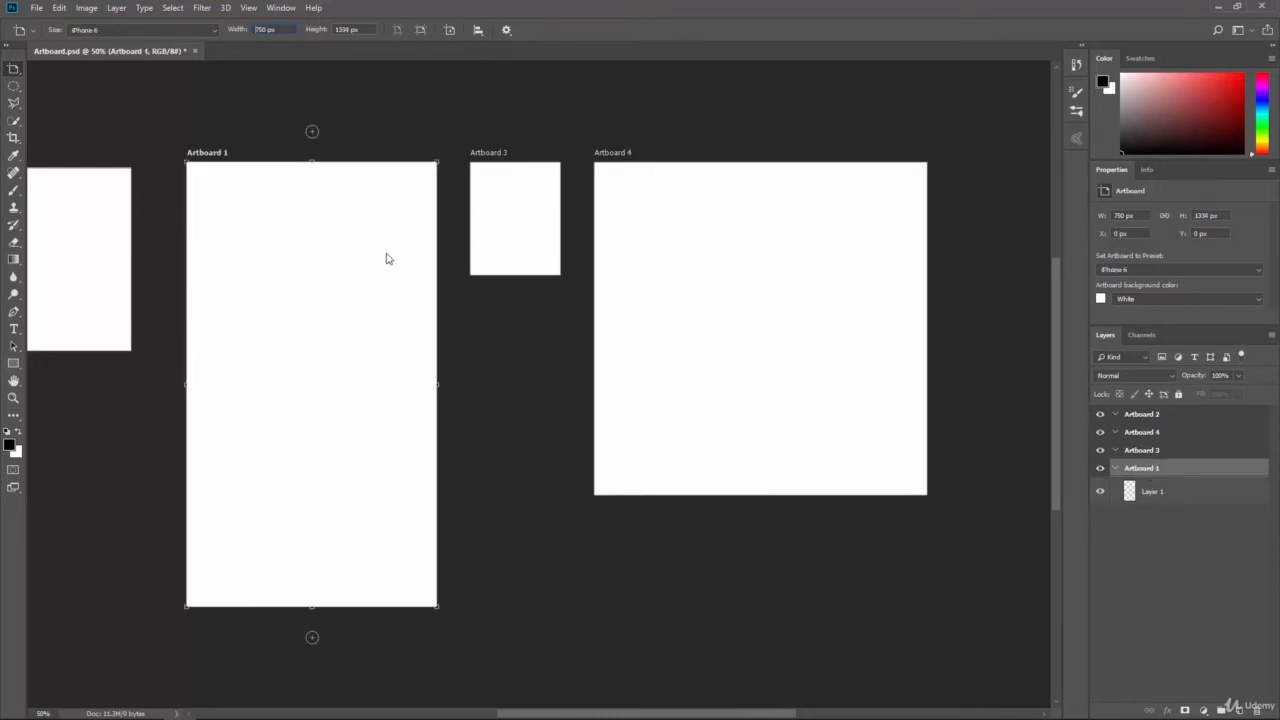
click(421, 33)
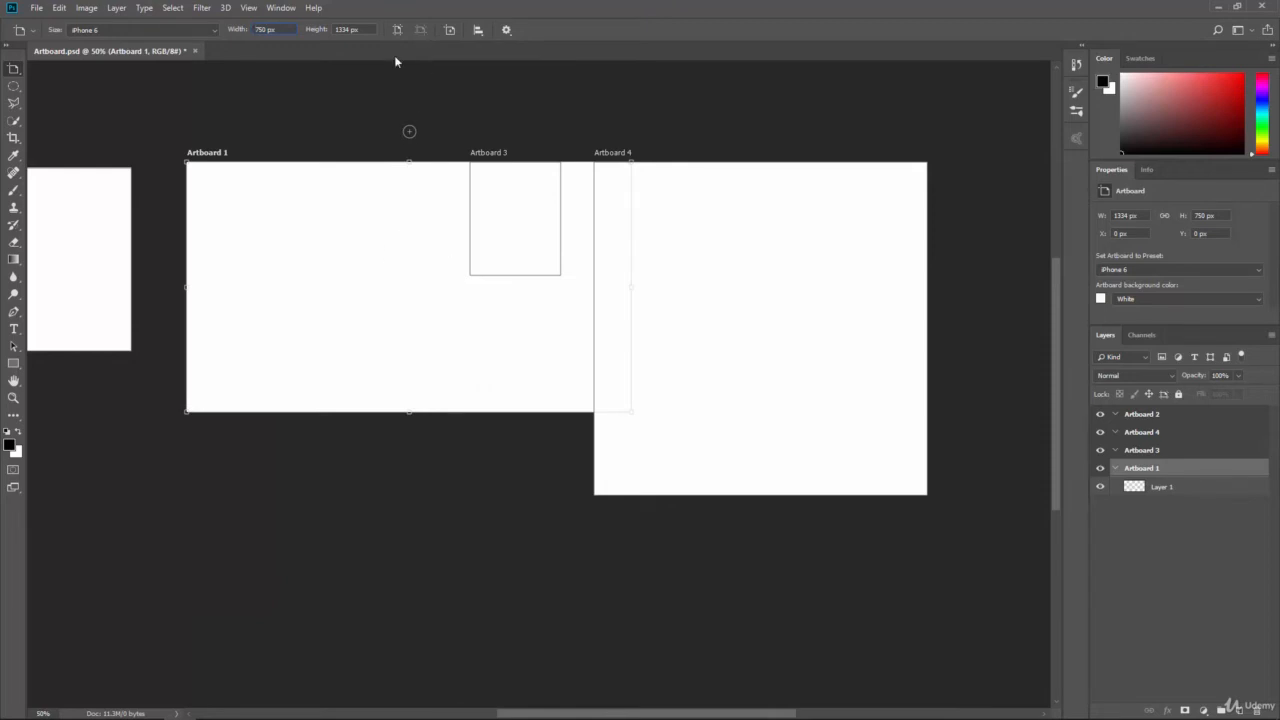
click(397, 30)
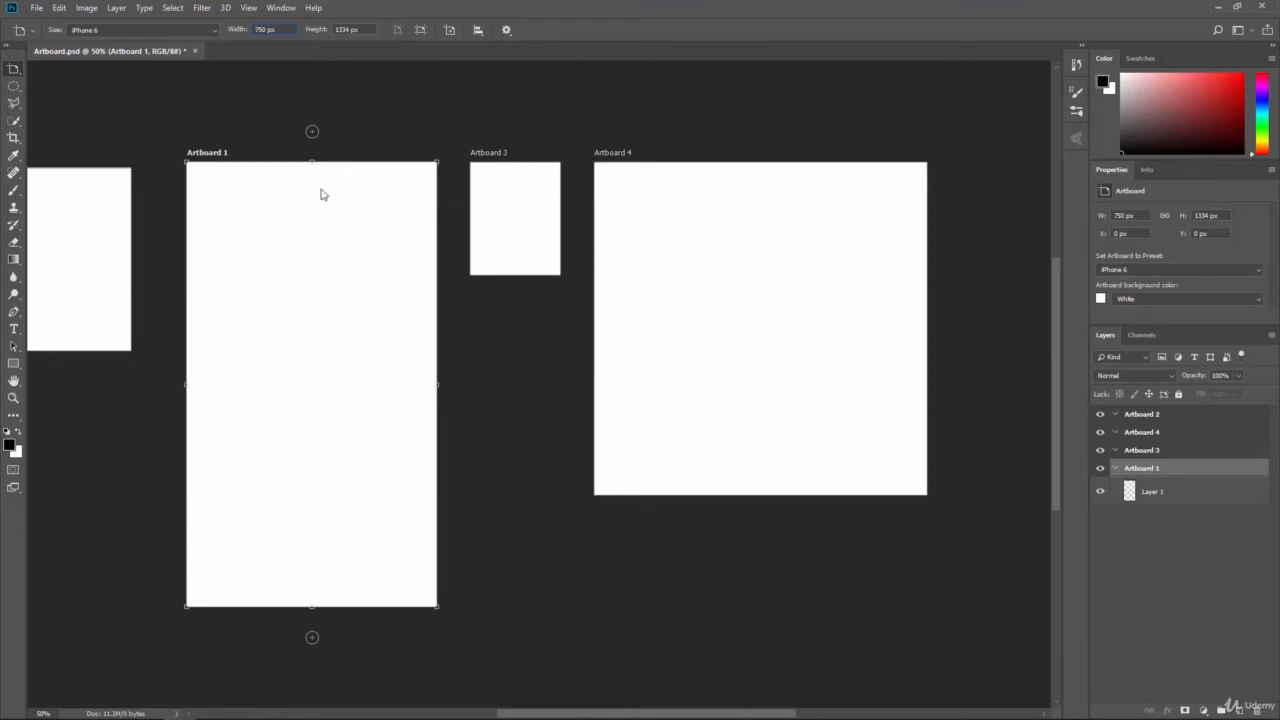
Place a new iPhone 6 artboard on the empty canvas below Artboard 4.
click(451, 31)
click(599, 552)
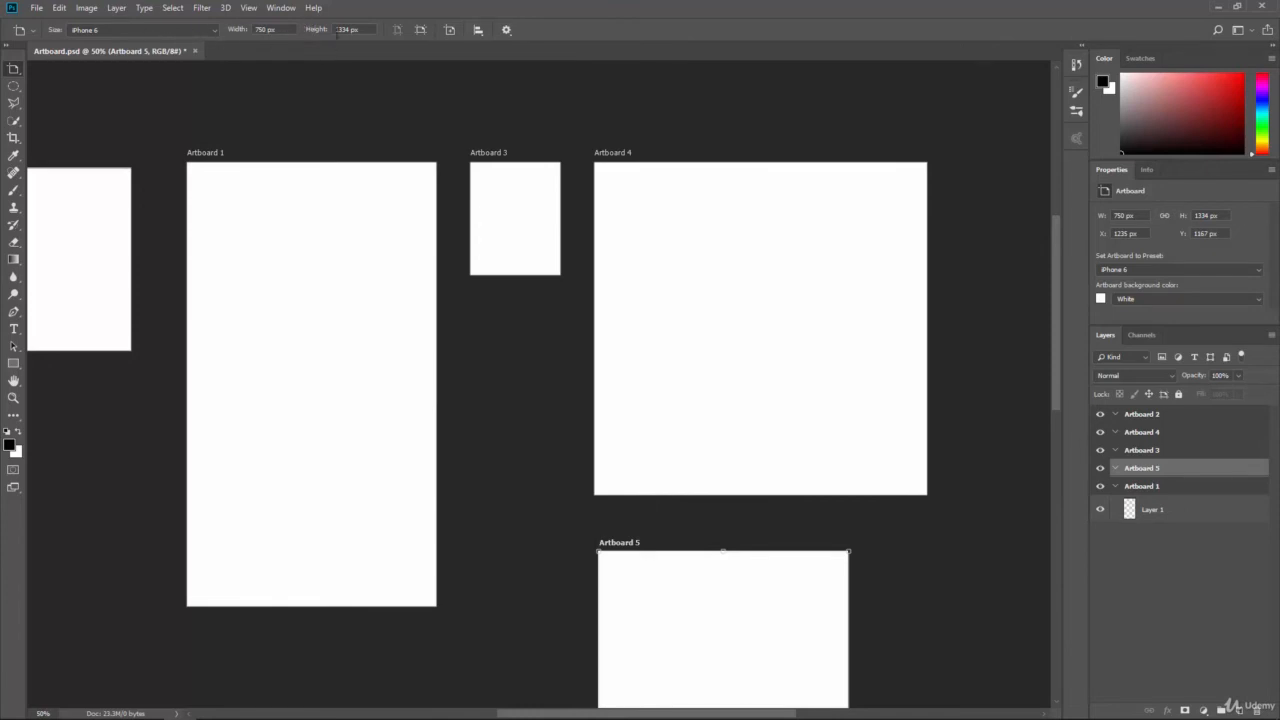
click(478, 31)
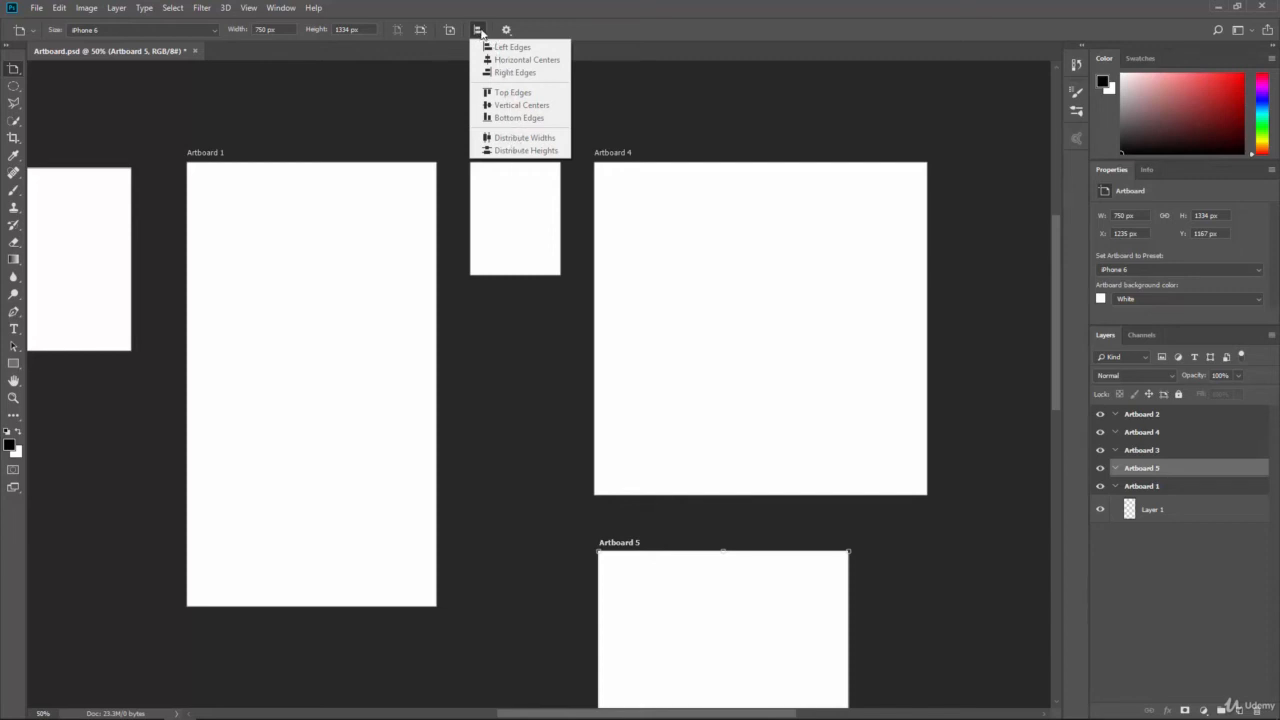
click(489, 39)
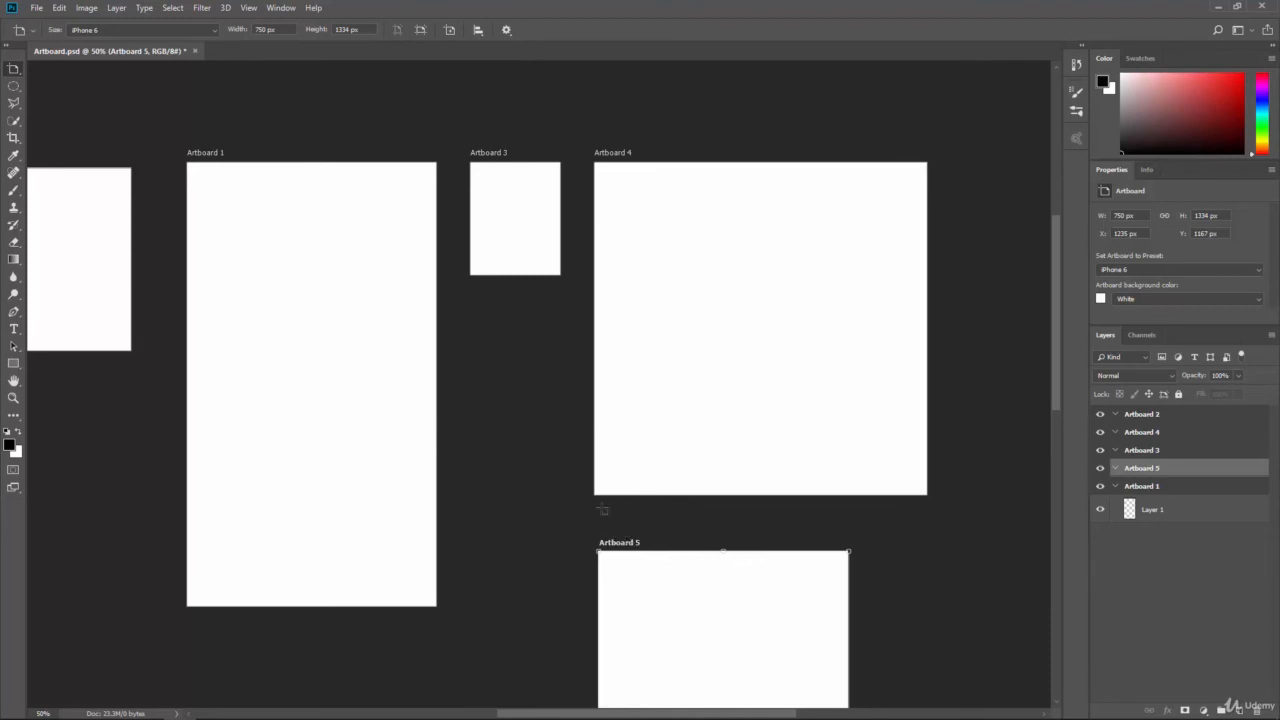
Move Artboard 5 to about X 1472 px, Y 1115 px, and align the left edges of Artboards 4 and 5.
drag(636, 552, 699, 523)
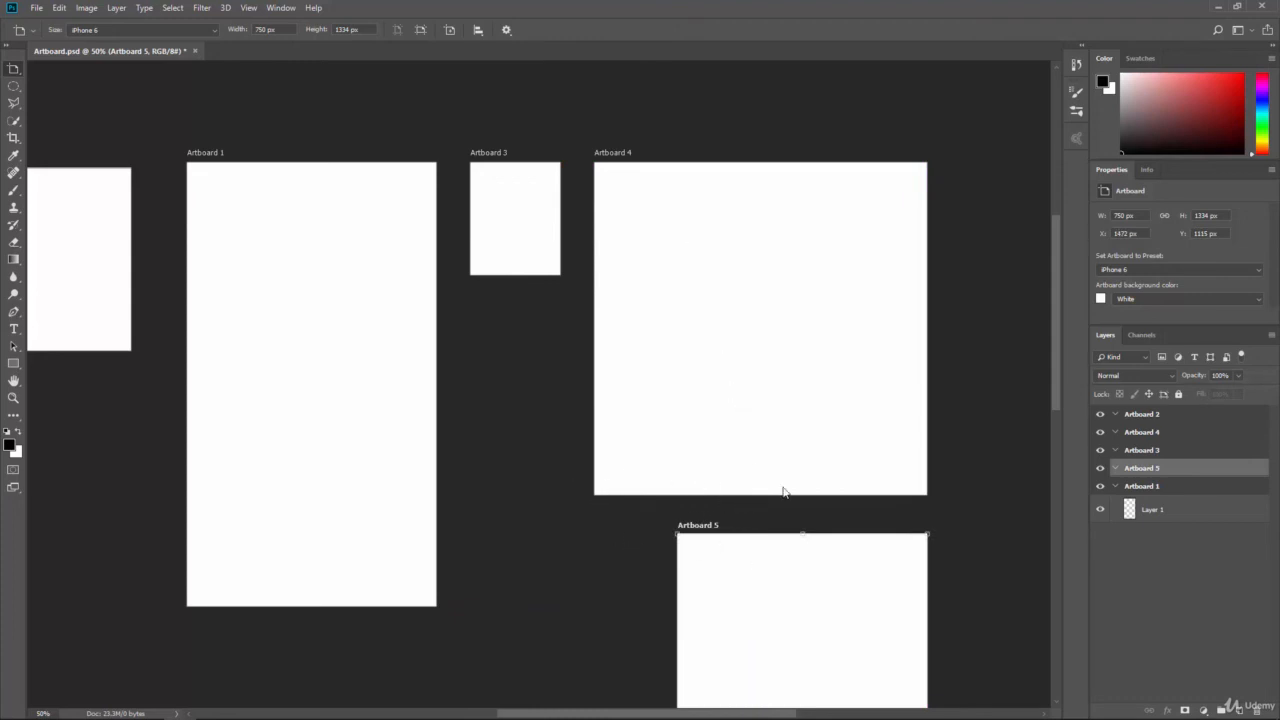
click(1160, 433)
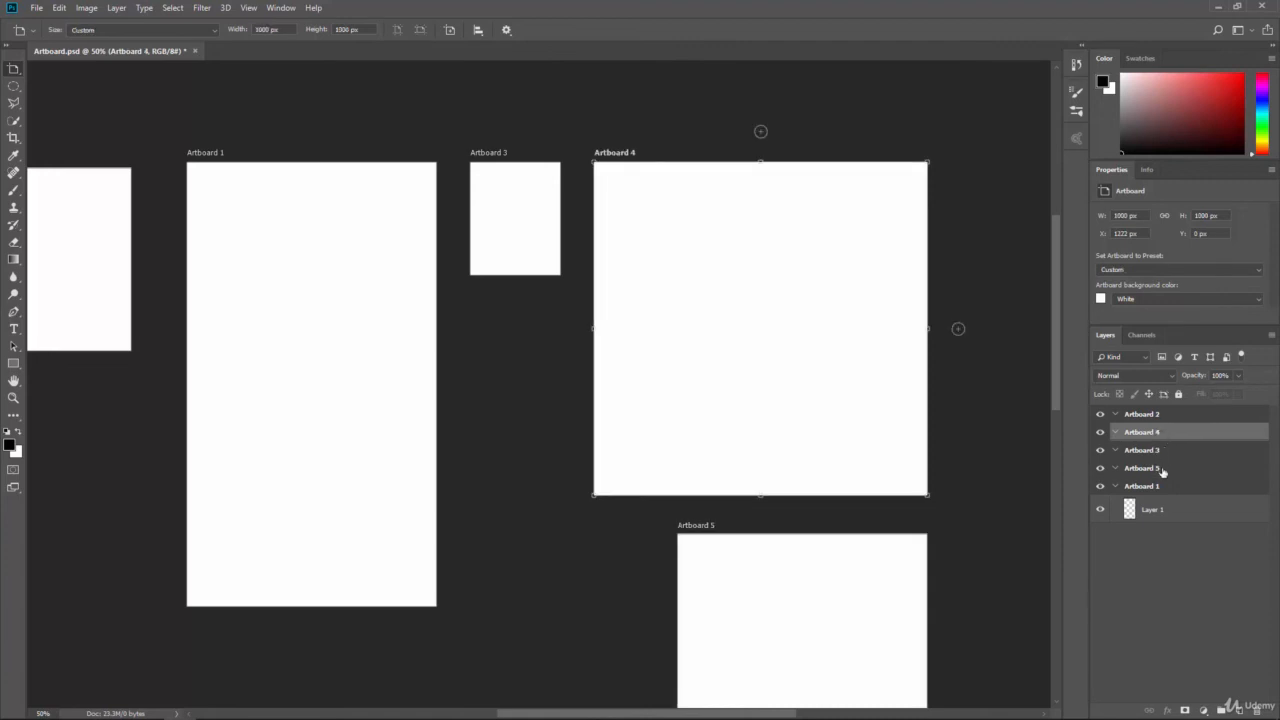
ctrl+click(1162, 470)
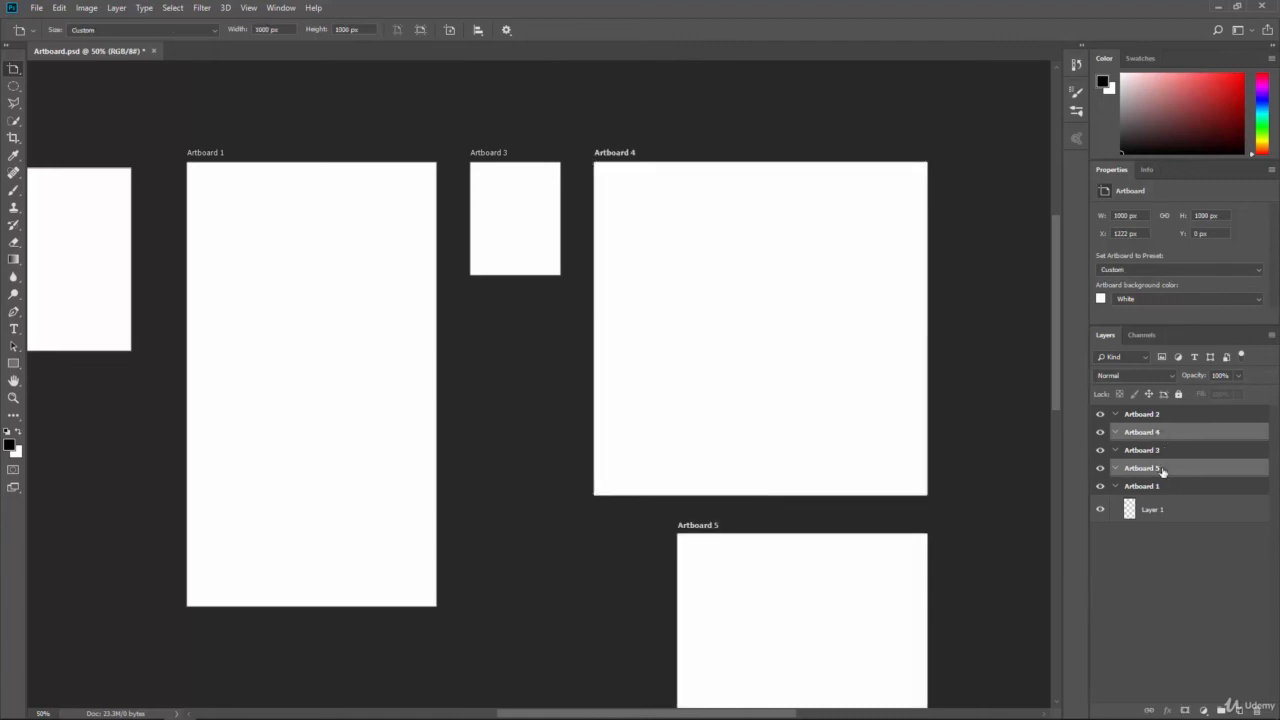
click(478, 30)
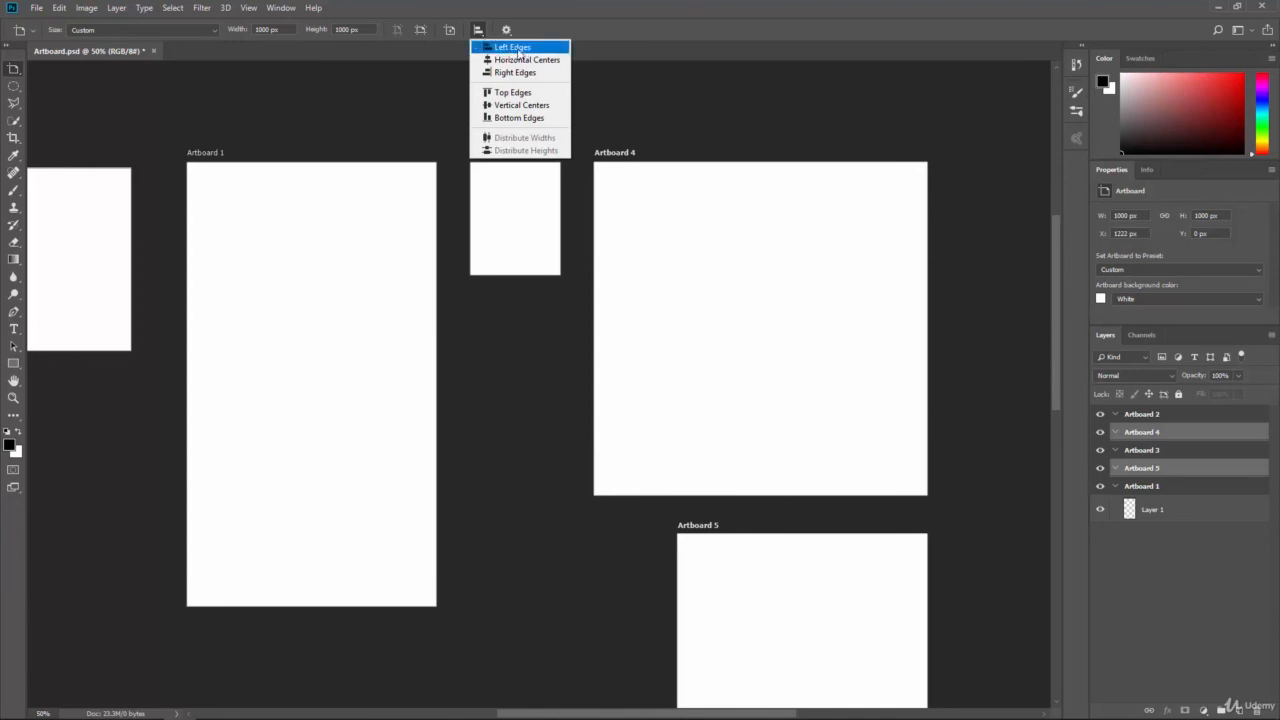
click(512, 47)
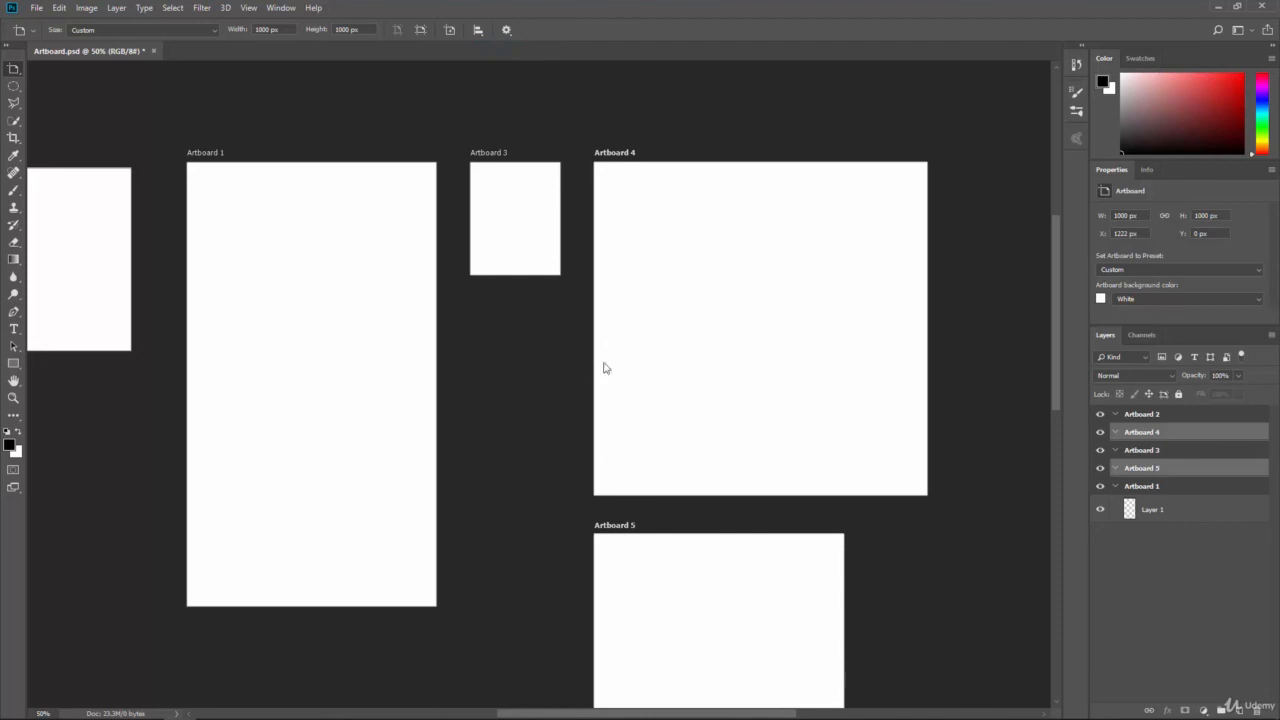
Review the alignment choices and additional artboard settings, and view all the artboards together.
click(481, 32)
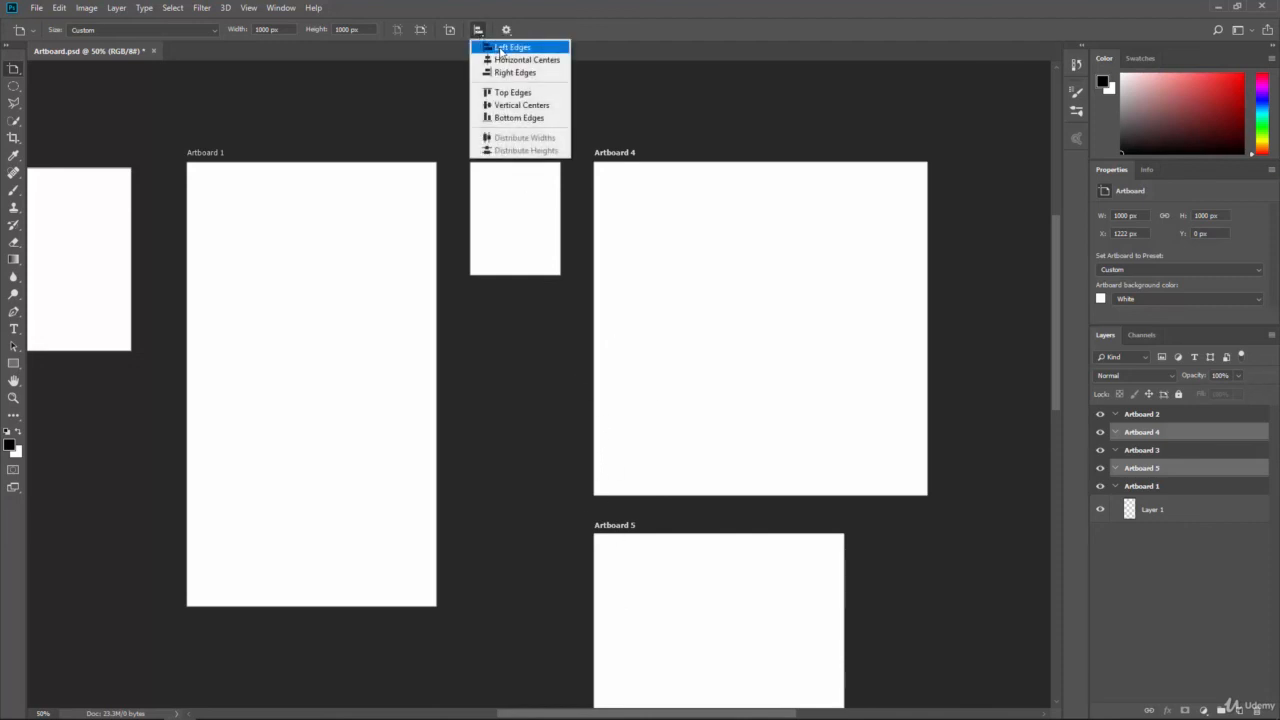
click(511, 16)
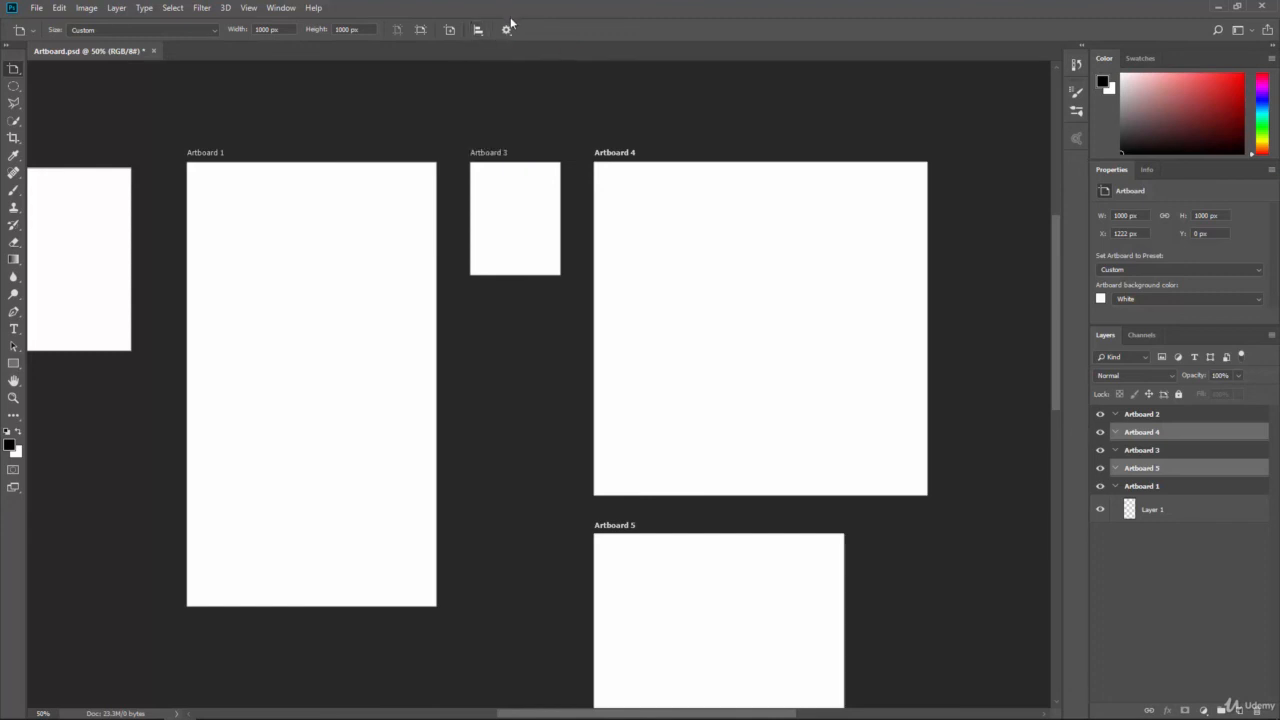
click(507, 30)
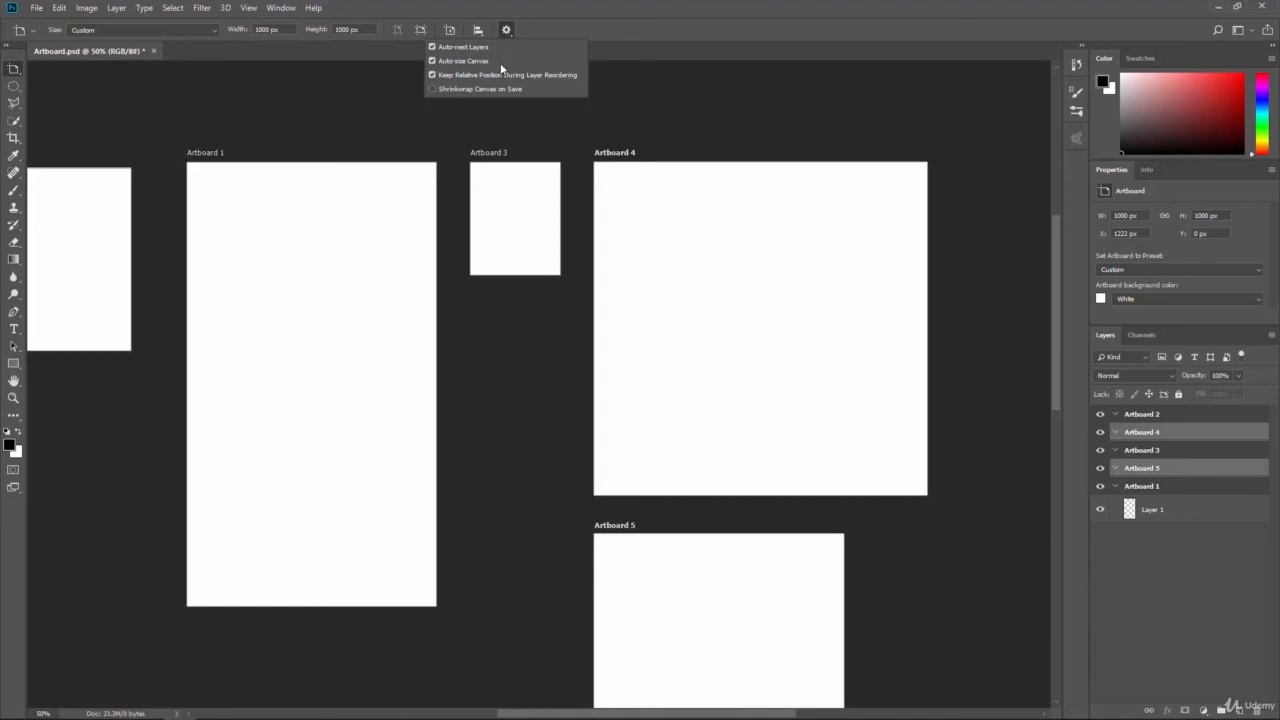
click(556, 29)
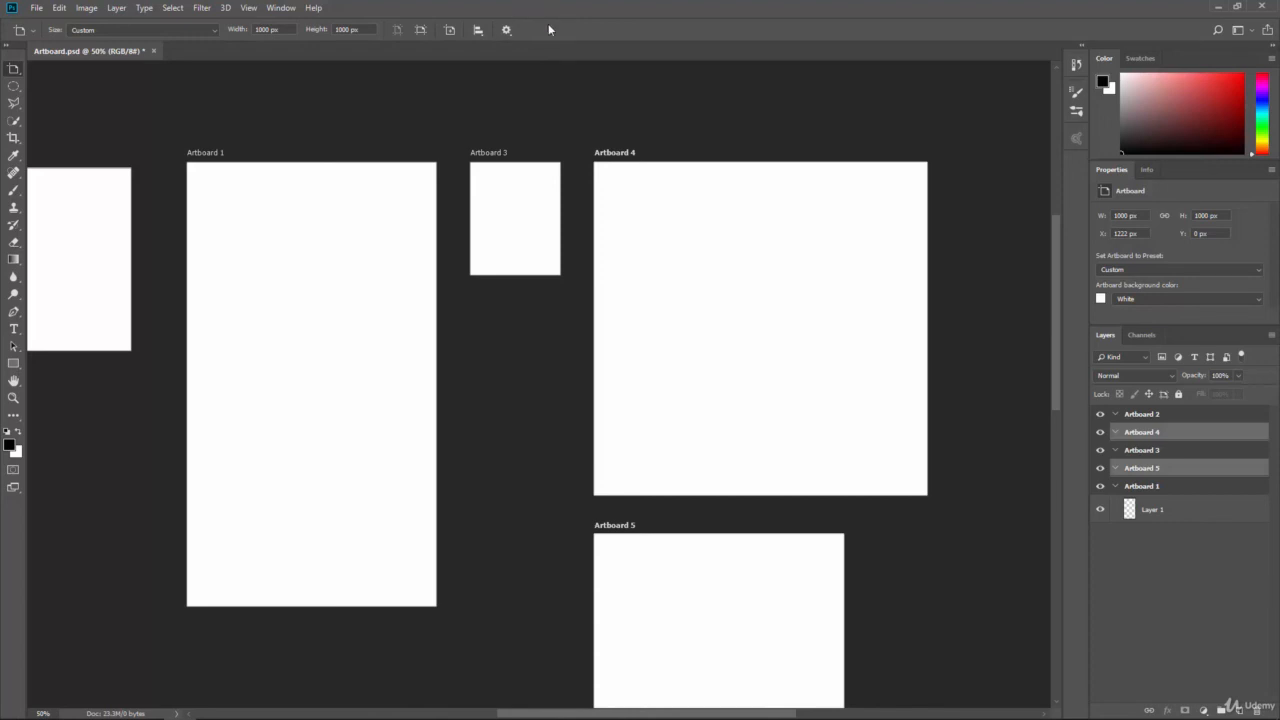
key(ctrl+minus)
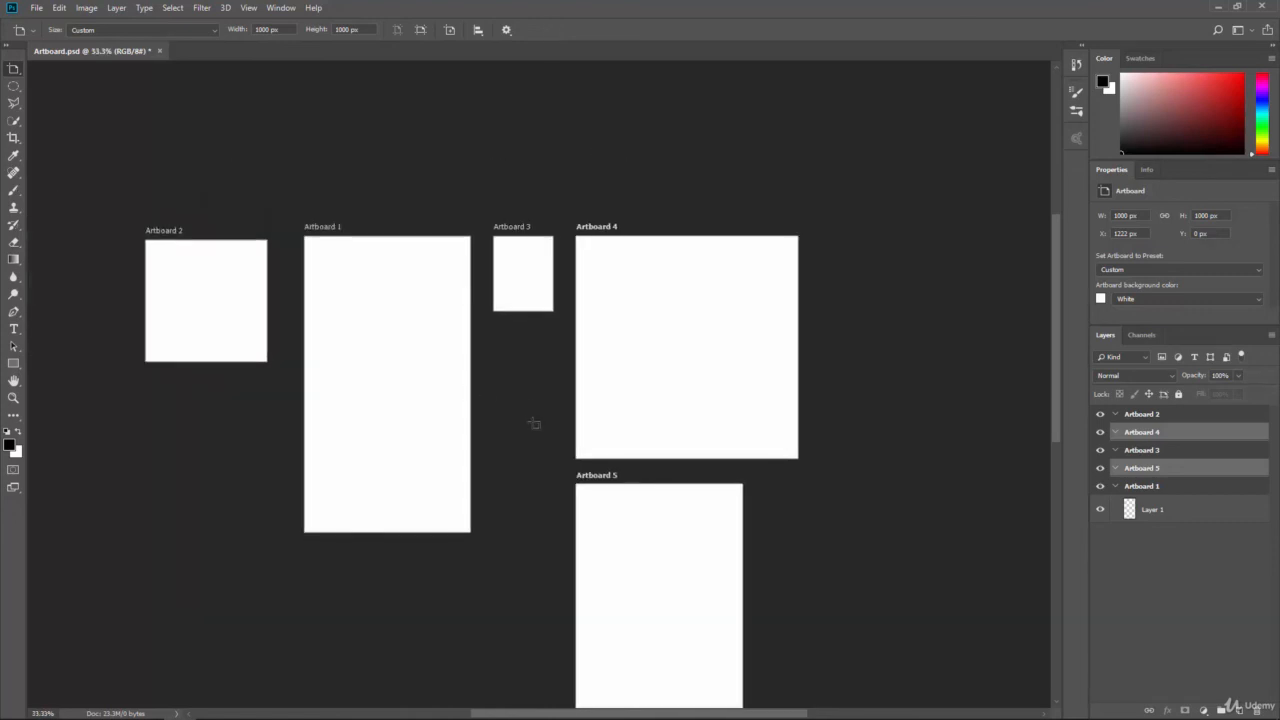
drag(526, 434, 533, 335)
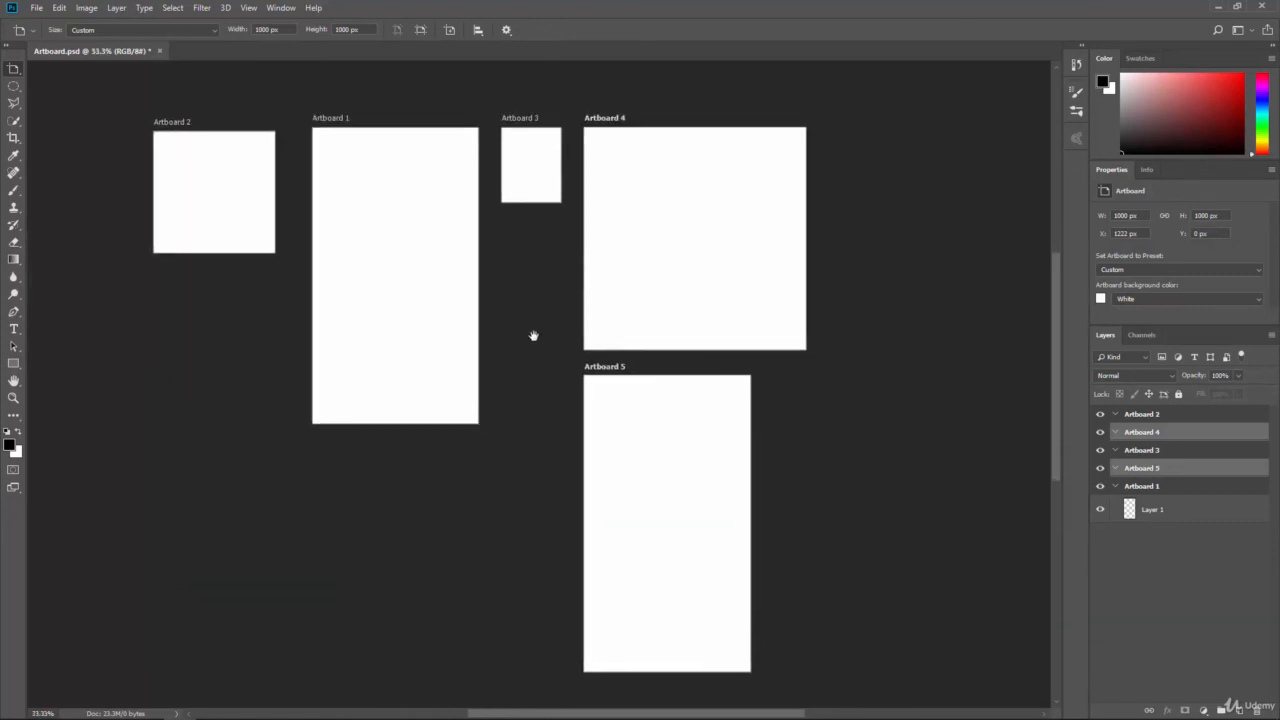